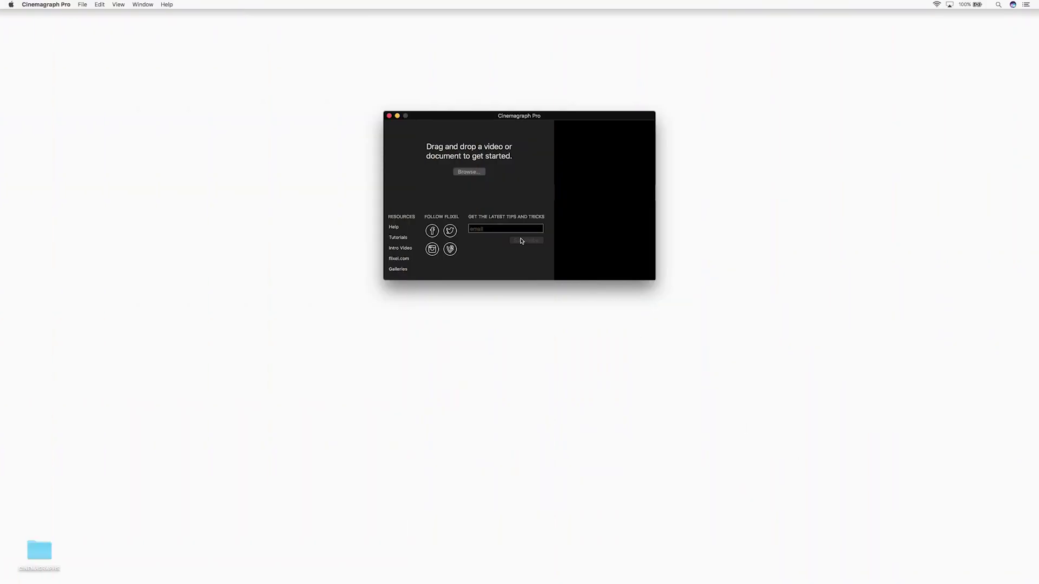
Step: Drag Tutorial 1.mp4 from CINEMAGRAPHS/1 into a new project saved as 'Cinemagraph 1'
double_click(39, 552)
double_click(171, 329)
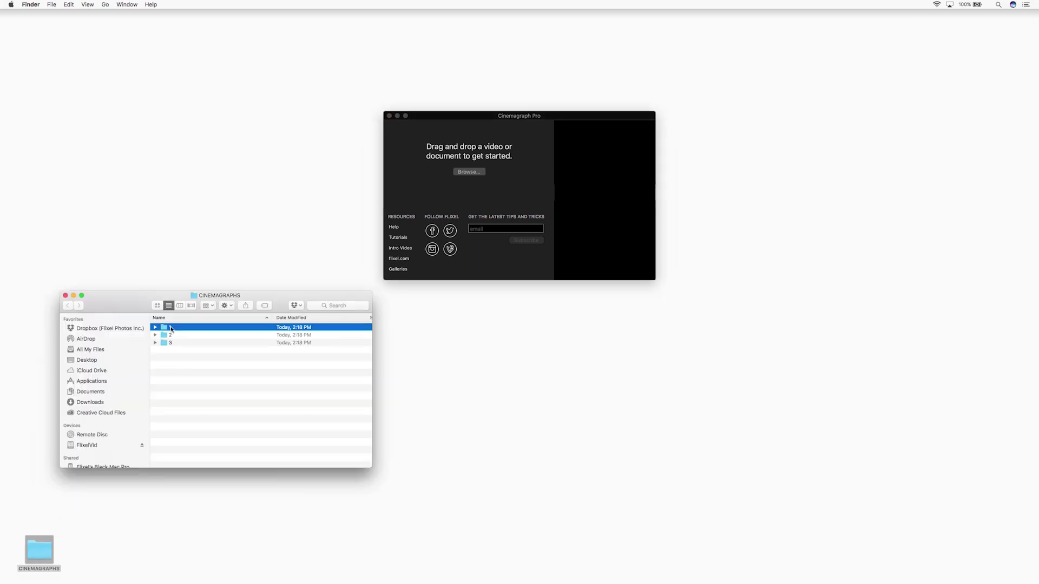
left_click_drag(171, 328, 517, 158)
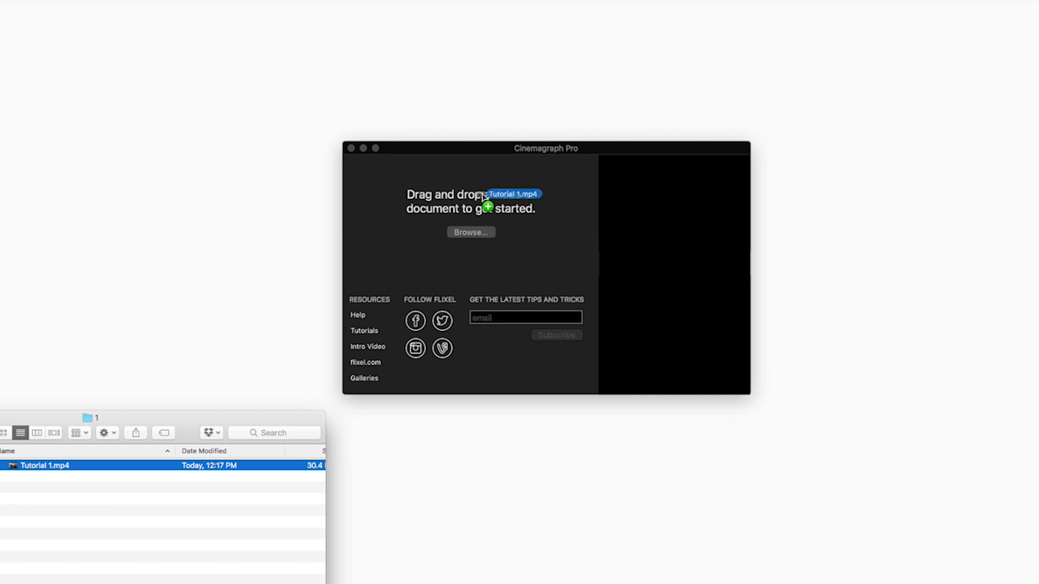
left_click_drag(482, 197, 479, 199)
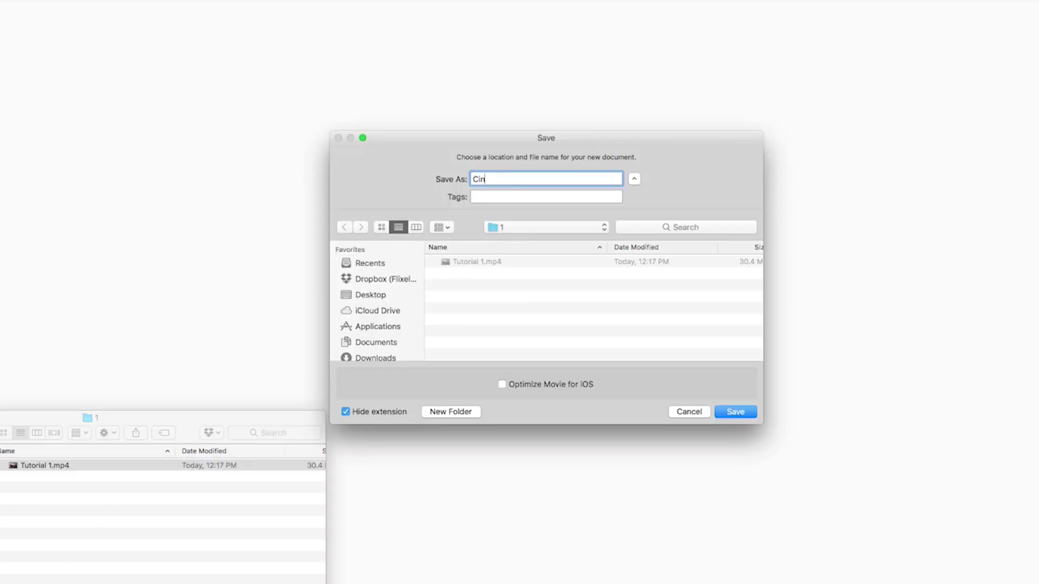
type("agraph 1")
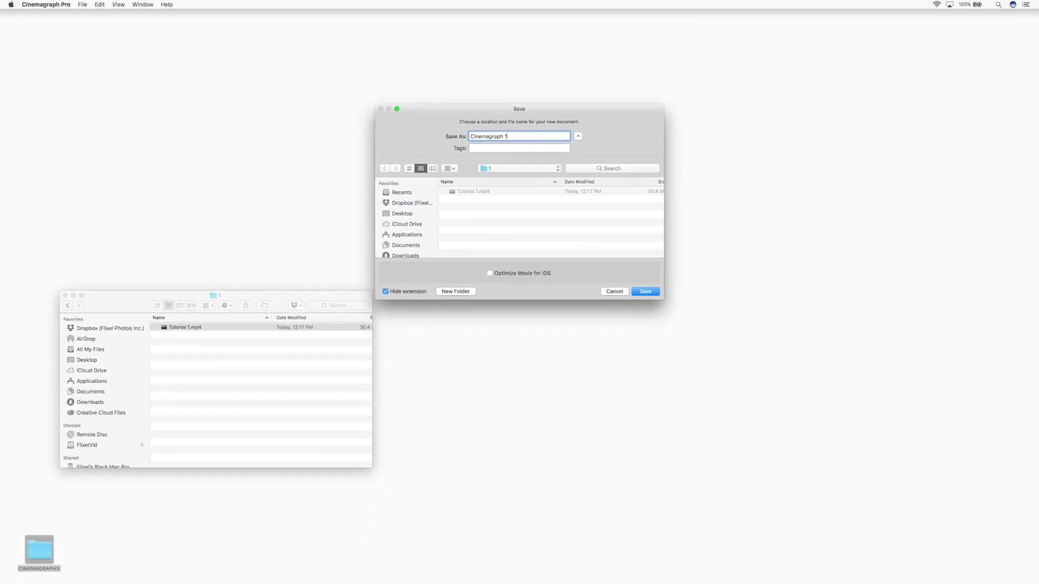
key("Return")
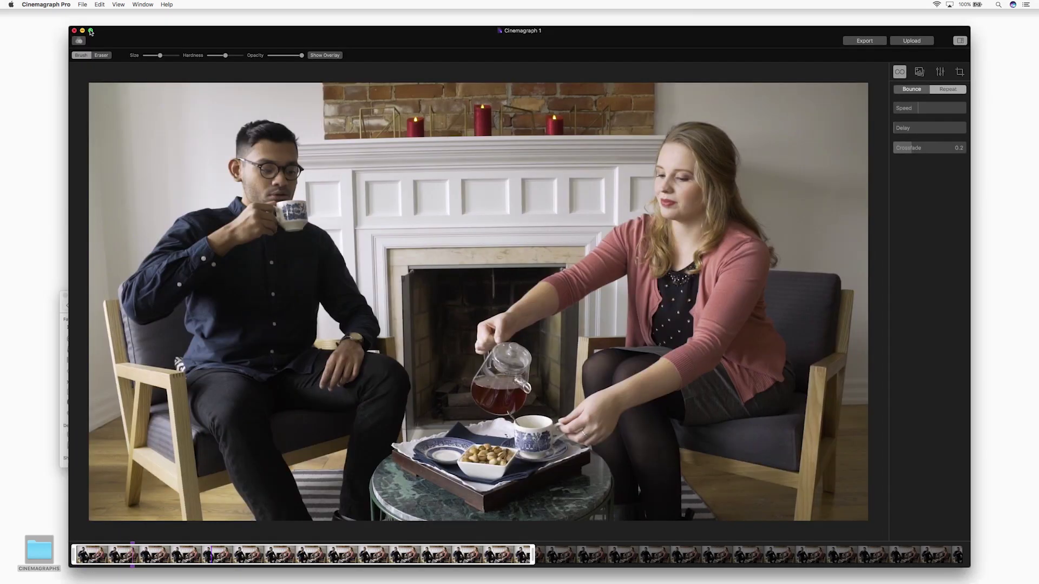
Step: Put the editor in full screen and save a project copy named 'Tutorial 1 Saved'
left_click(91, 30)
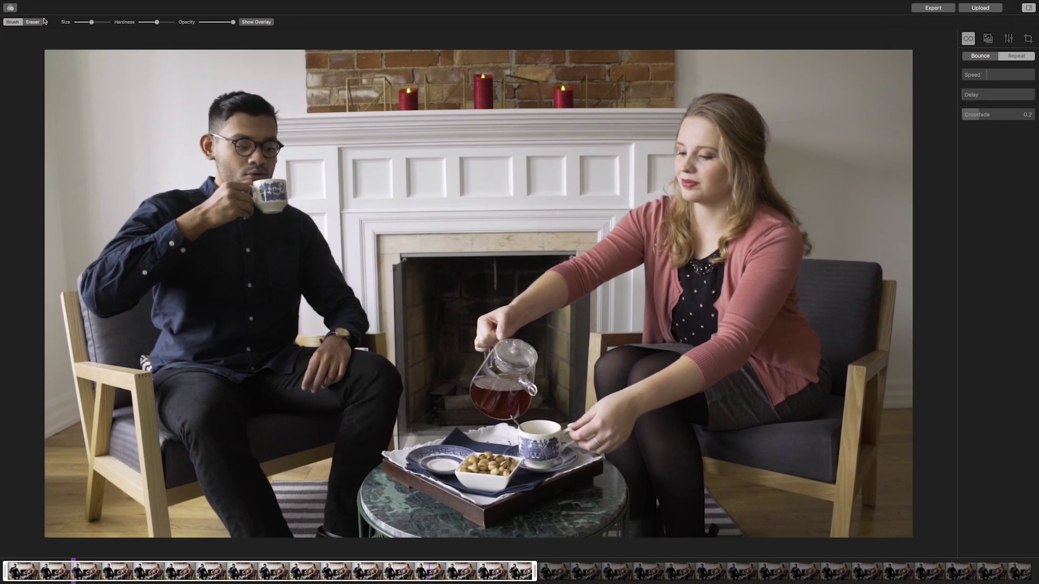
mouse_move(44, 3)
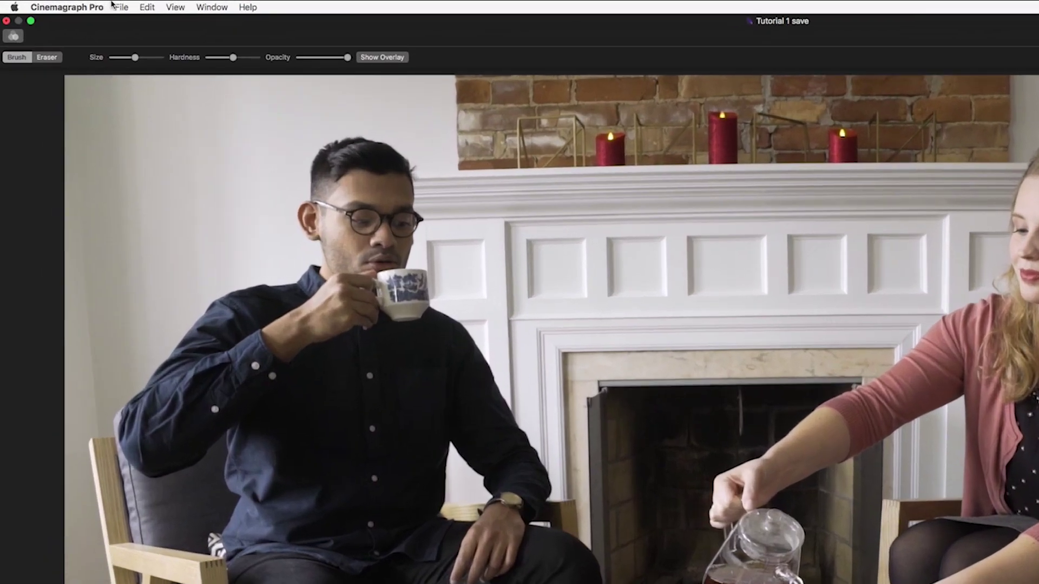
left_click(121, 7)
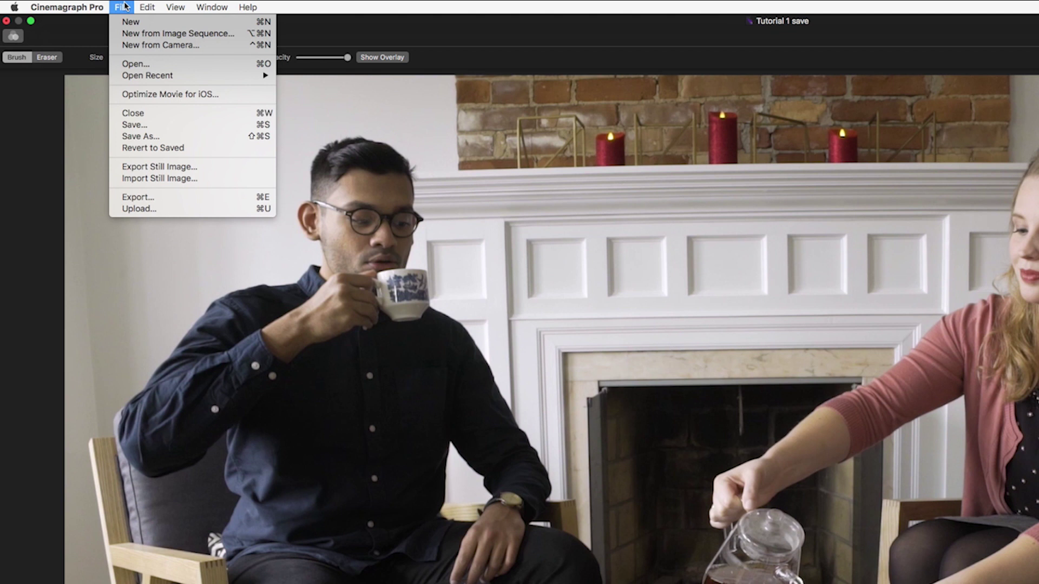
left_click(130, 136)
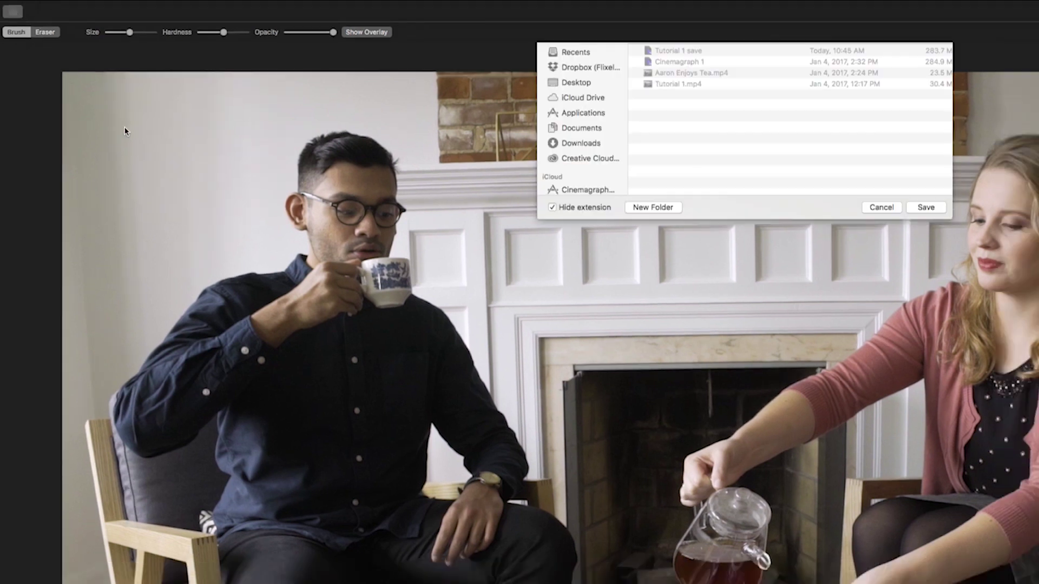
type("Tutorial 1 Saved")
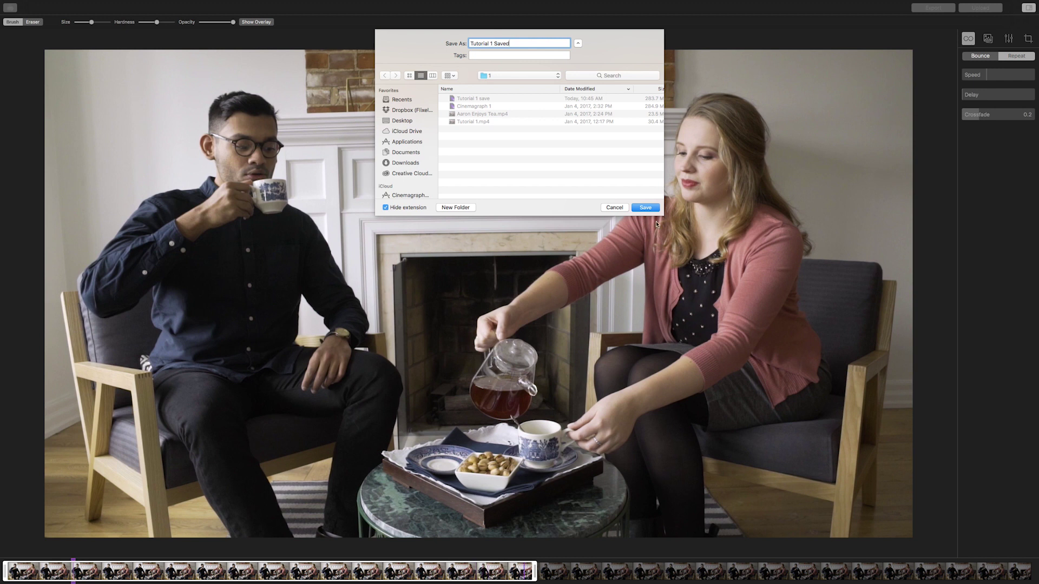
left_click(644, 208)
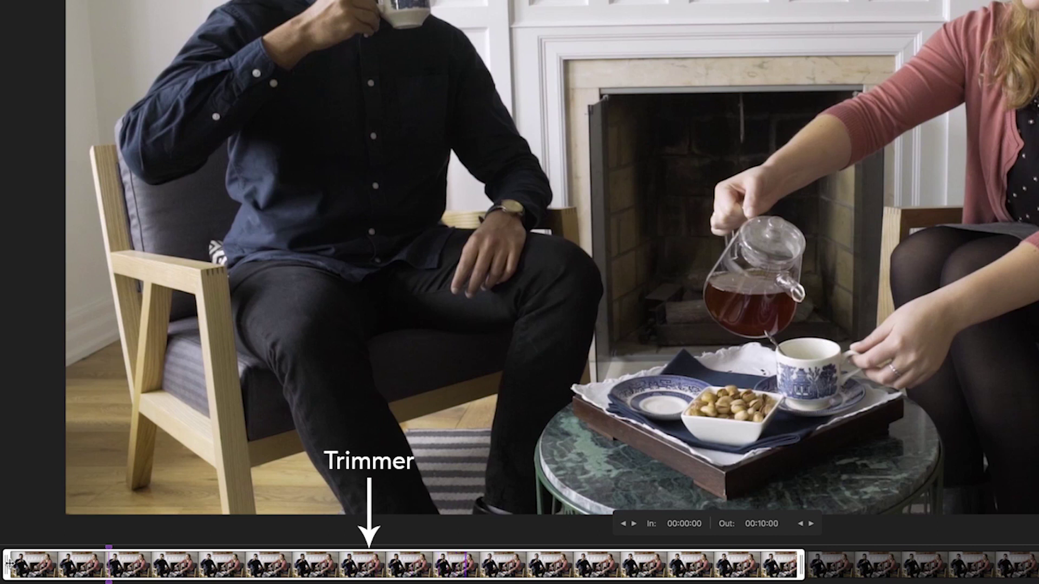
Step: Trim the loop to In 00:08:19 and Out 00:10:20, with the still frame inside it
left_click_drag(9, 564, 698, 567)
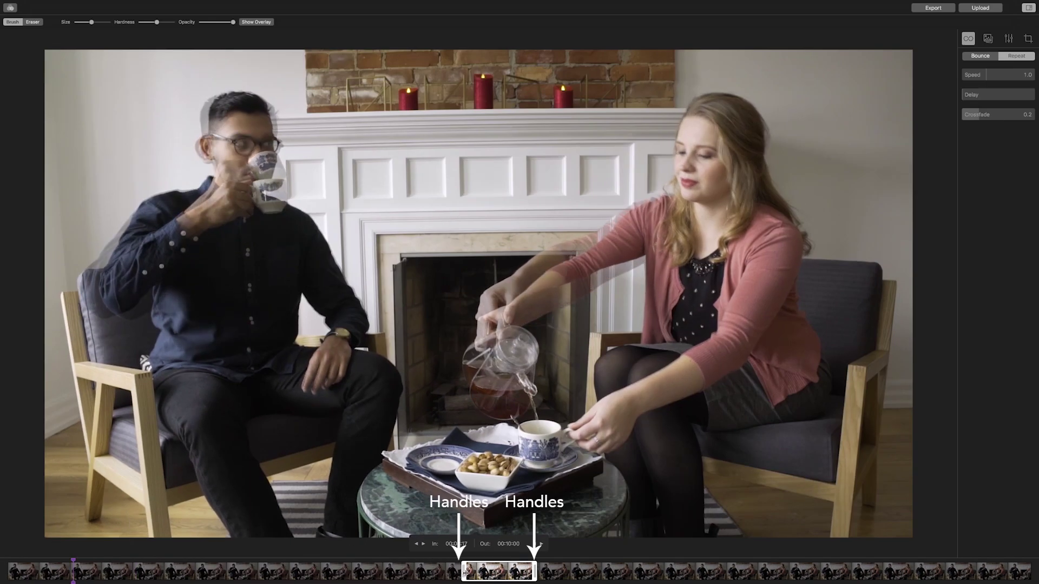
left_click_drag(466, 572, 470, 572)
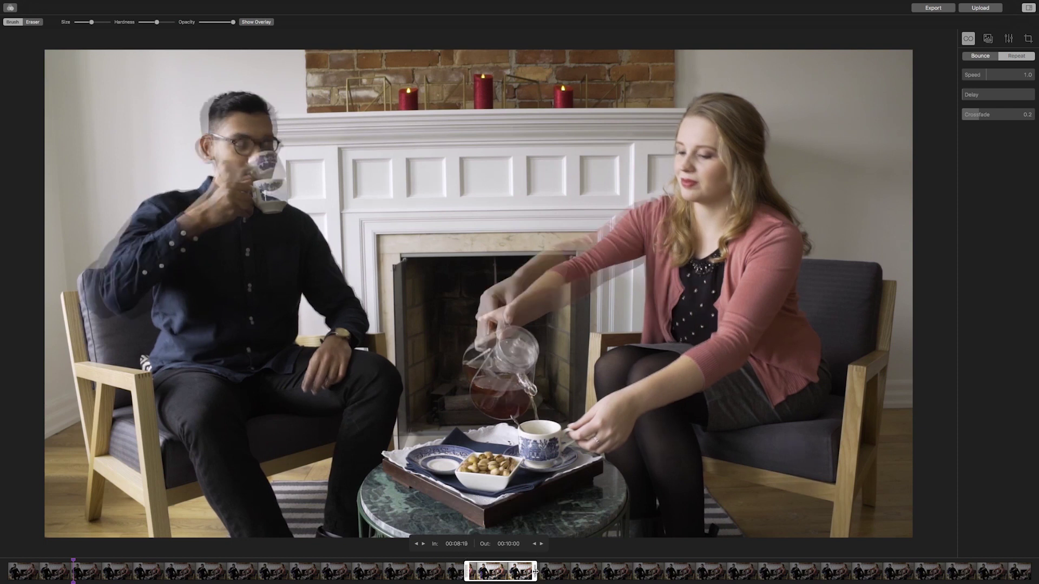
left_click_drag(536, 572, 539, 571)
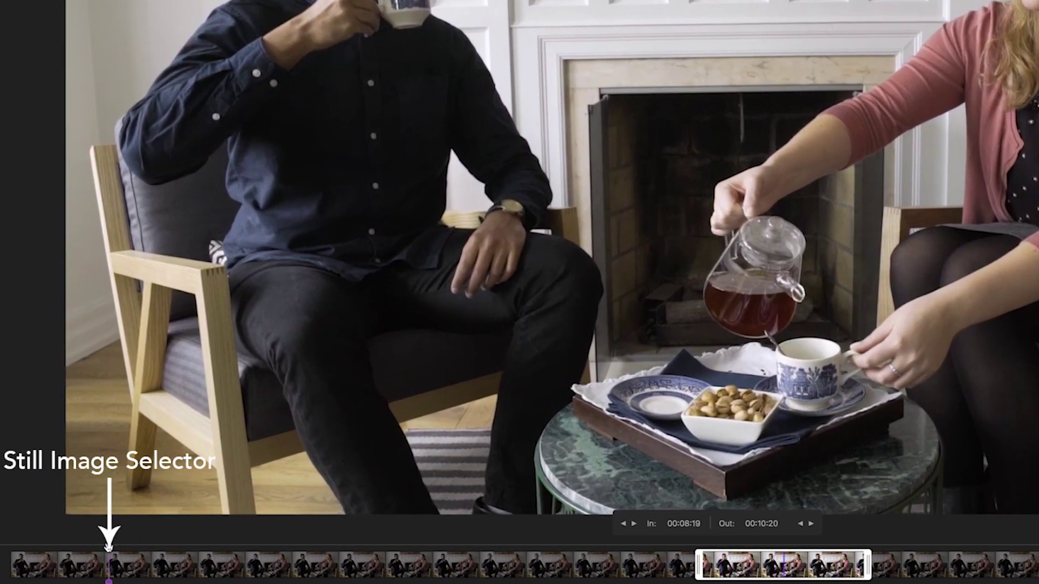
left_click_drag(109, 548, 714, 535)
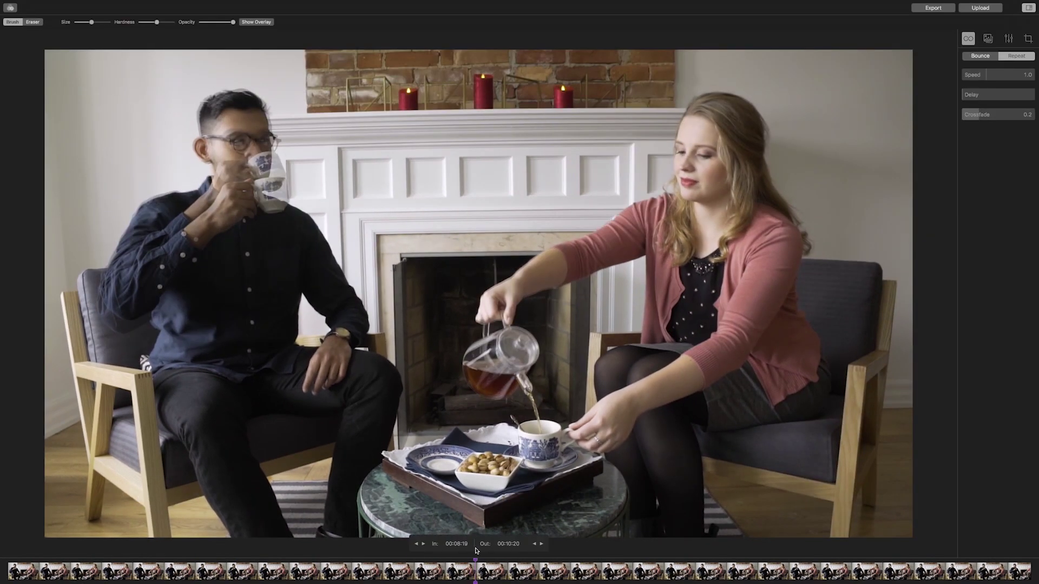
left_click_drag(476, 550, 476, 550)
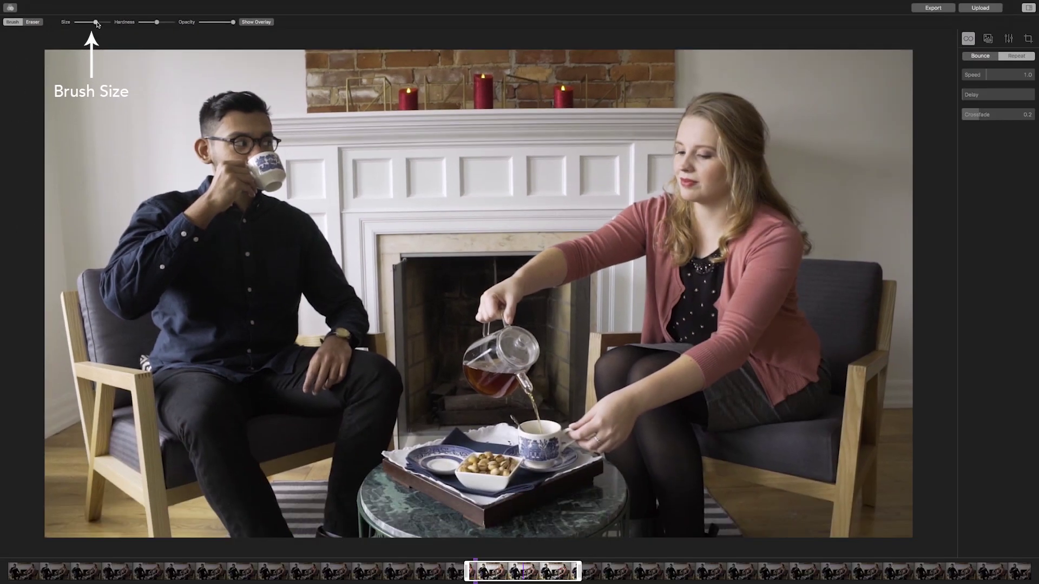
Step: Brush motion over the left man's face, chest, torso and legs
left_click(273, 123)
left_click_drag(207, 143, 232, 194)
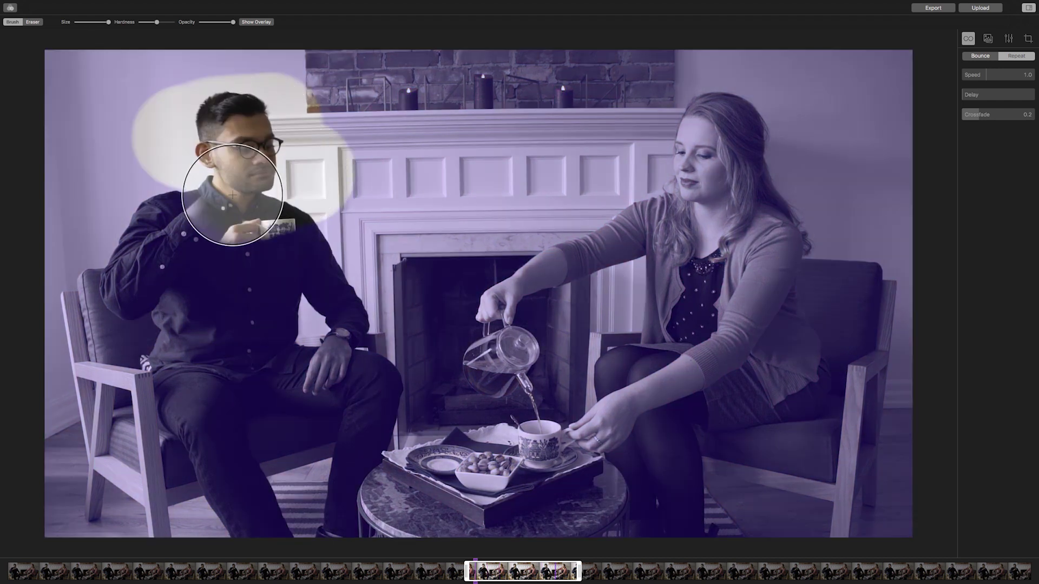
mouse_move(347, 323)
left_mouse_down()
mouse_move(86, 329)
mouse_move(274, 325)
mouse_move(315, 400)
mouse_move(117, 407)
mouse_move(350, 440)
mouse_move(186, 480)
mouse_move(424, 397)
mouse_move(357, 359)
mouse_move(371, 346)
mouse_move(97, 395)
mouse_move(139, 204)
mouse_move(253, 217)
left_mouse_up()
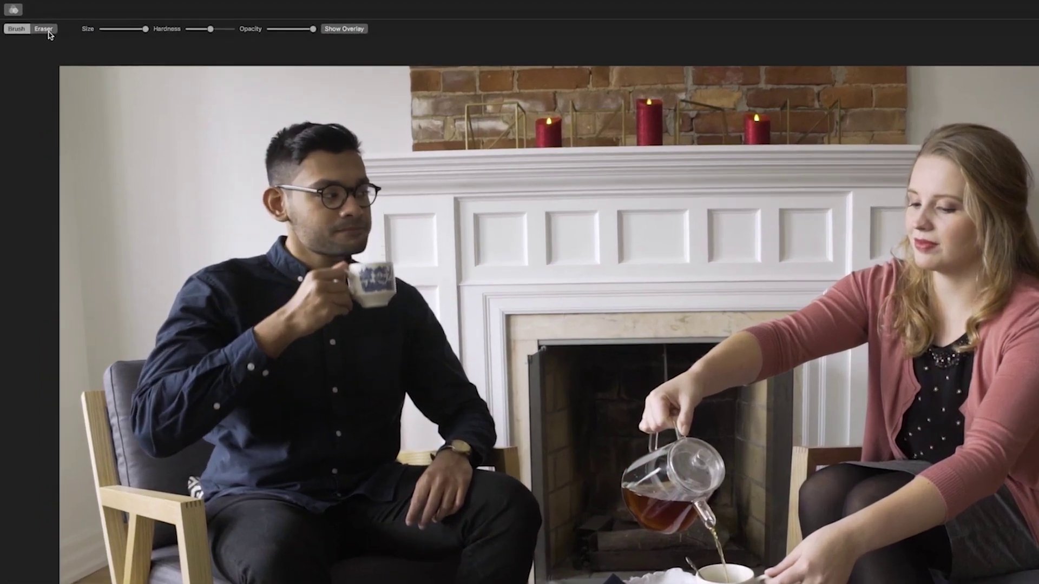
Step: With a smaller Eraser, erase the motion painted over the man
left_click(48, 32)
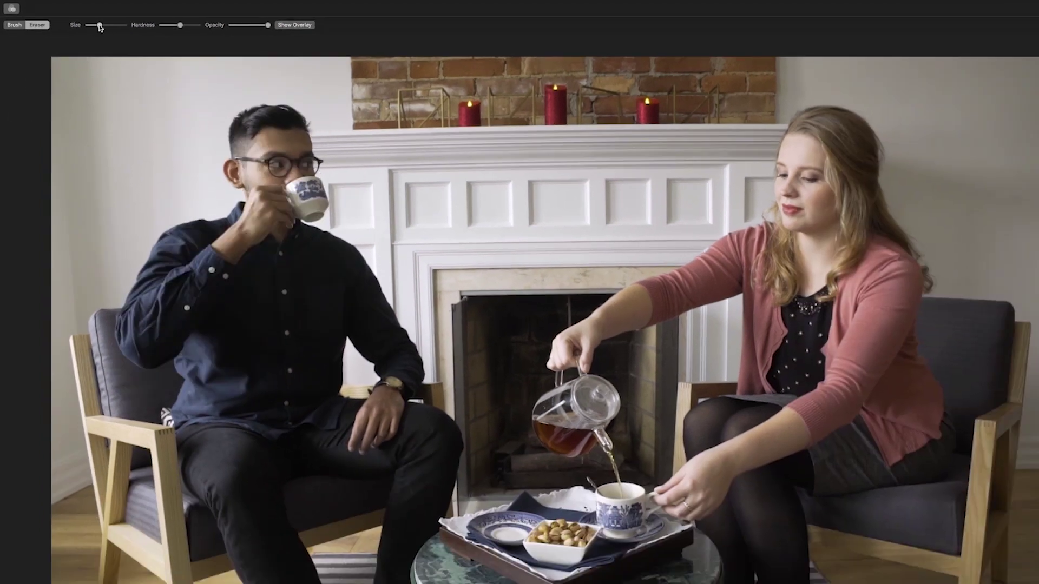
left_click_drag(134, 33, 142, 32)
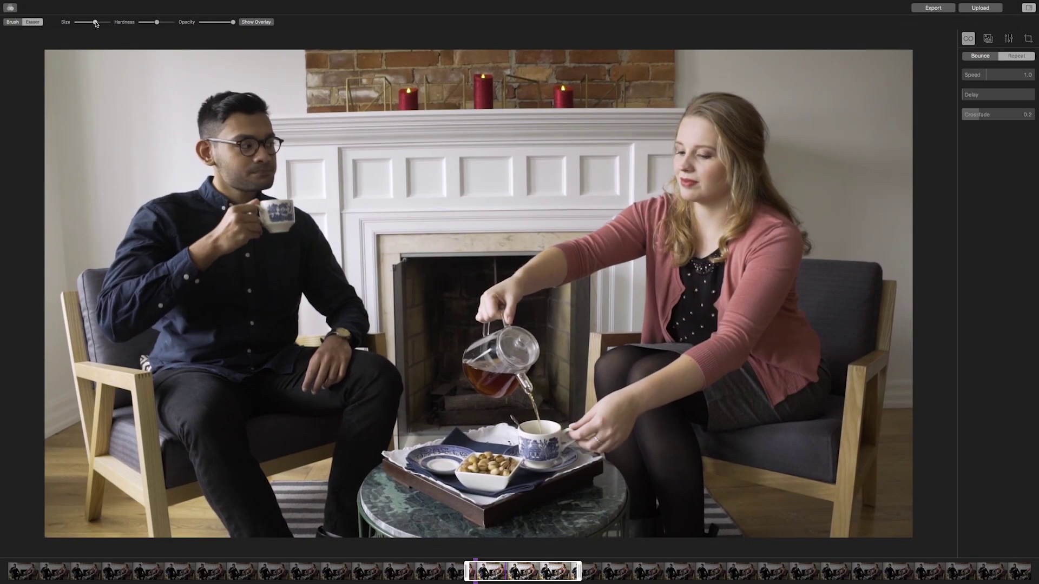
mouse_move(487, 373)
left_mouse_down()
mouse_move(472, 351)
mouse_move(472, 405)
left_mouse_up()
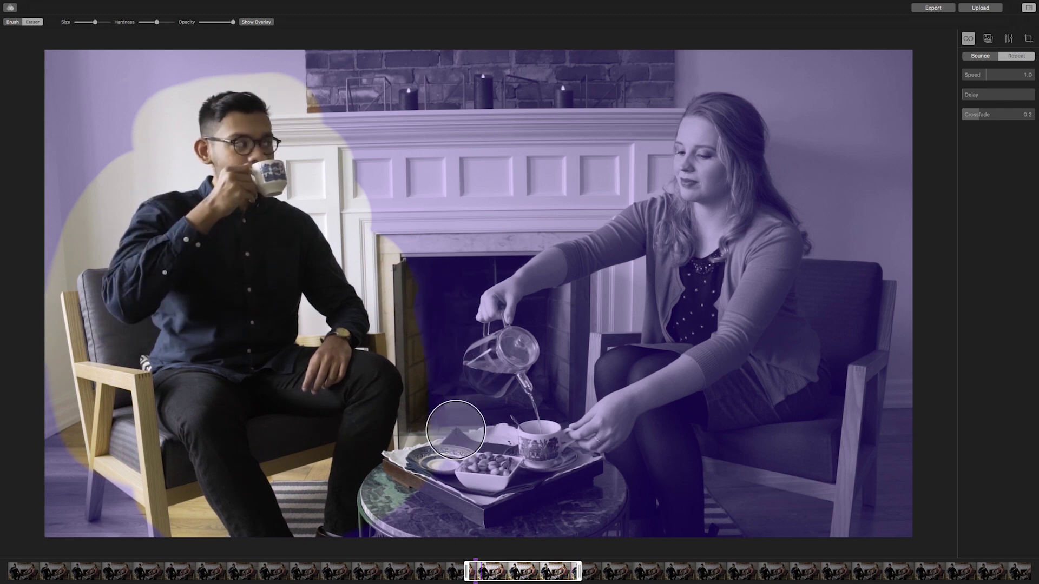
left_click_drag(450, 445, 450, 445)
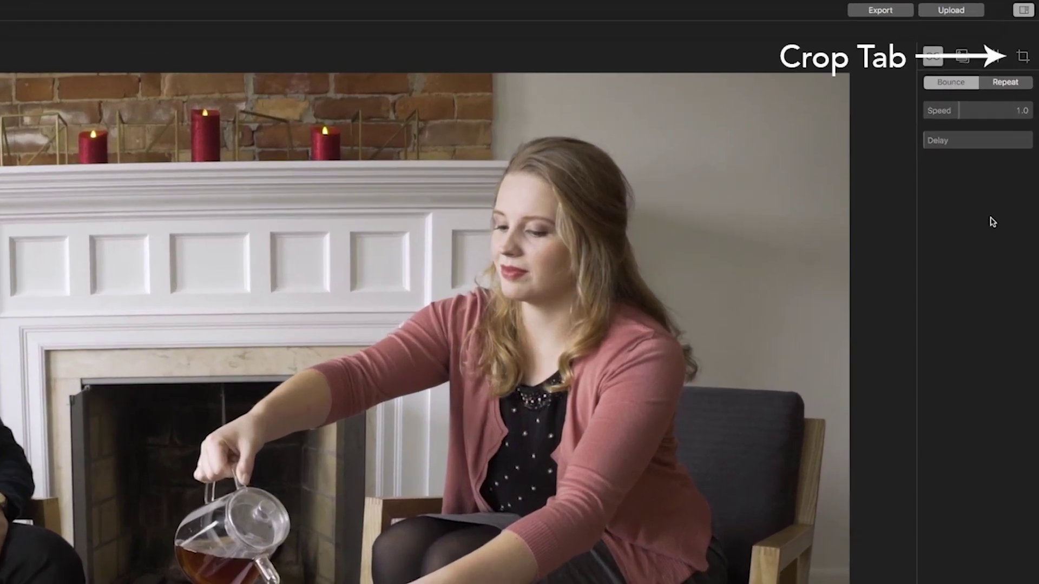
left_click(1024, 56)
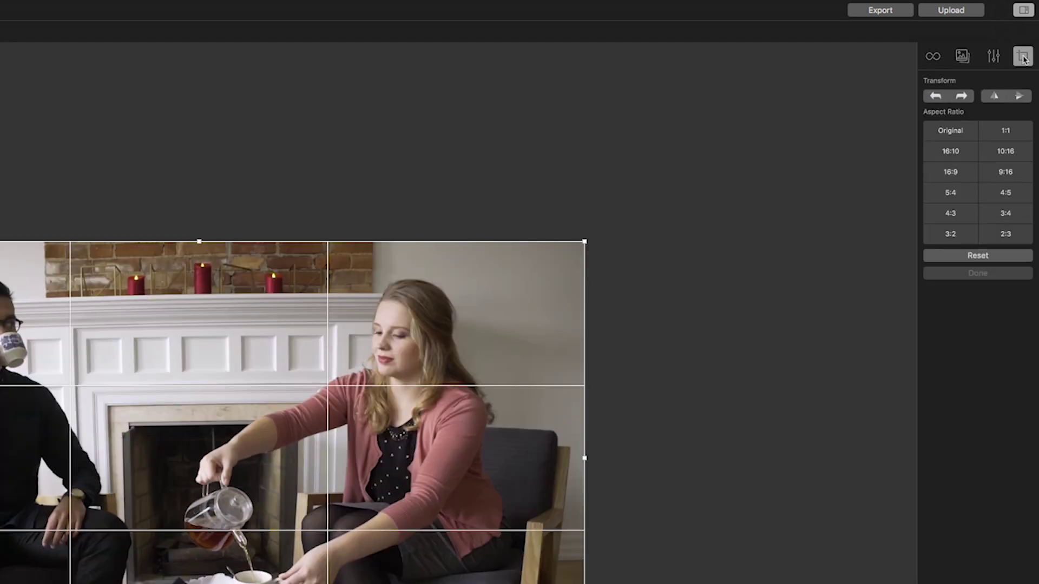
left_click(997, 96)
left_click(999, 98)
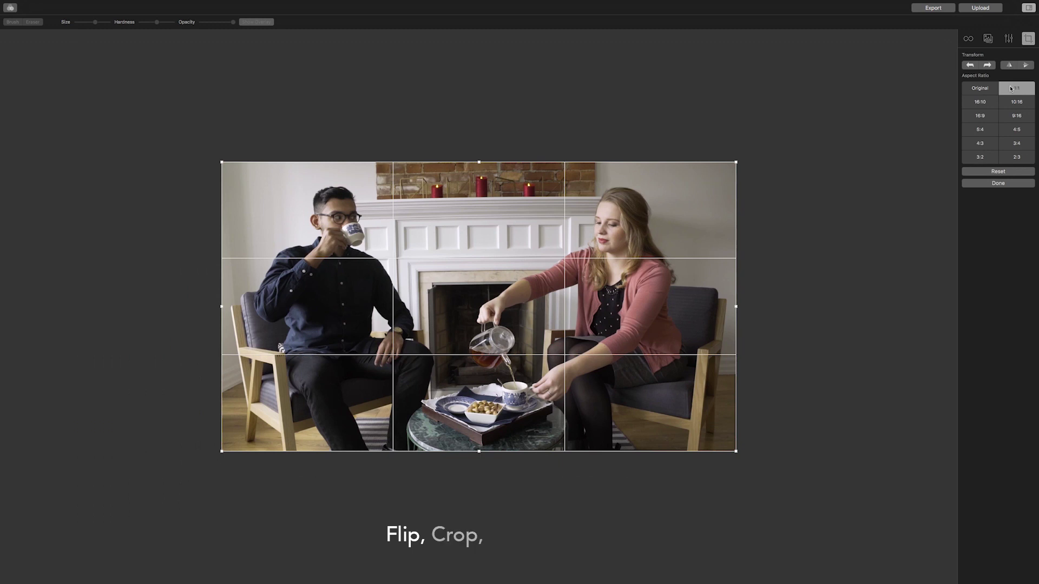
left_click(1011, 88)
left_click(980, 89)
left_click(987, 65)
left_click(987, 65)
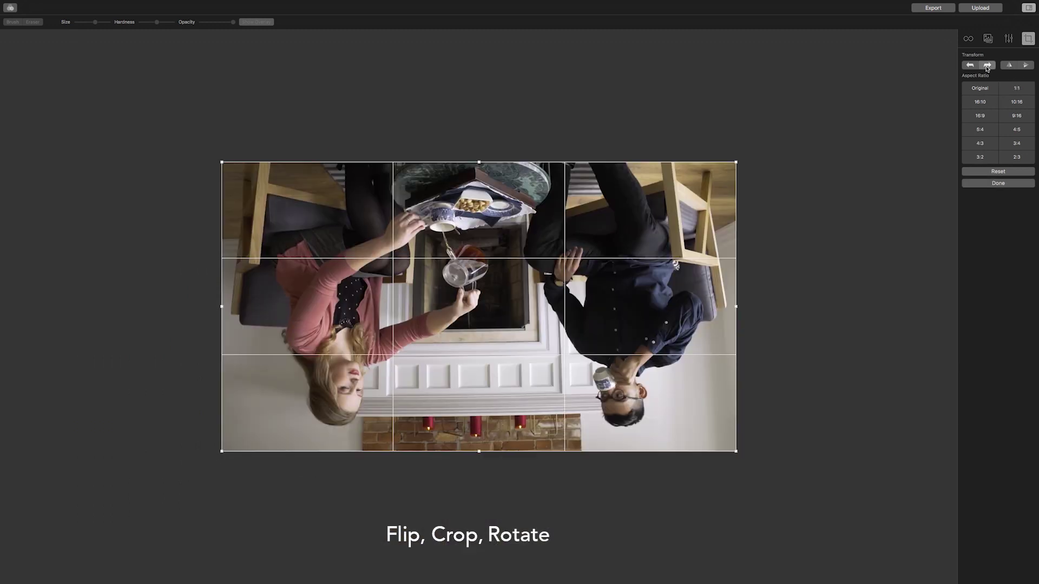
left_click(988, 65)
left_click(987, 65)
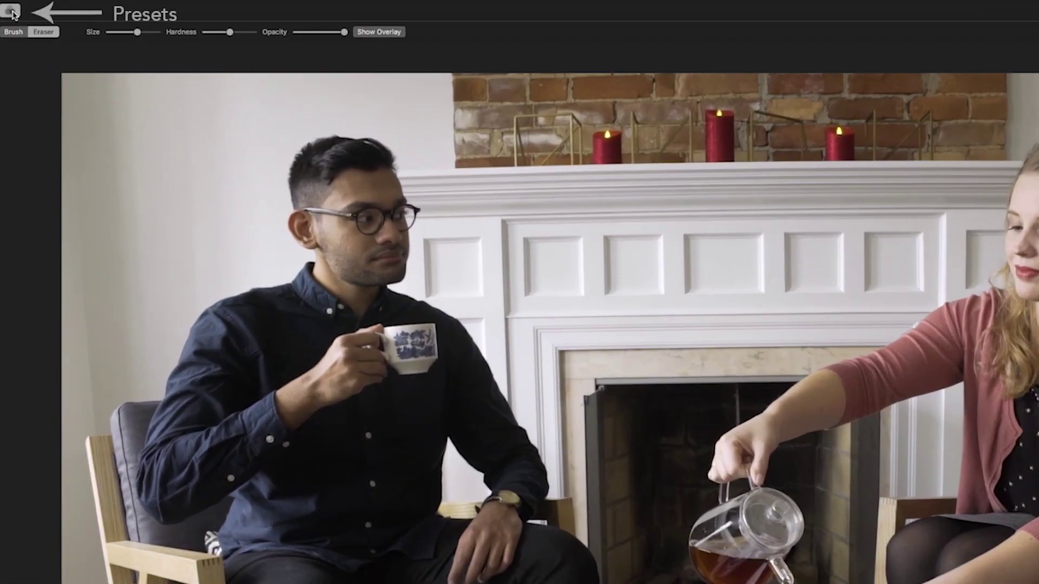
Step: Try the BW 1, BW Faded, Faded 1, Faded 3 and Slide 1 presets, settling on Film's Print 3
left_click(9, 6)
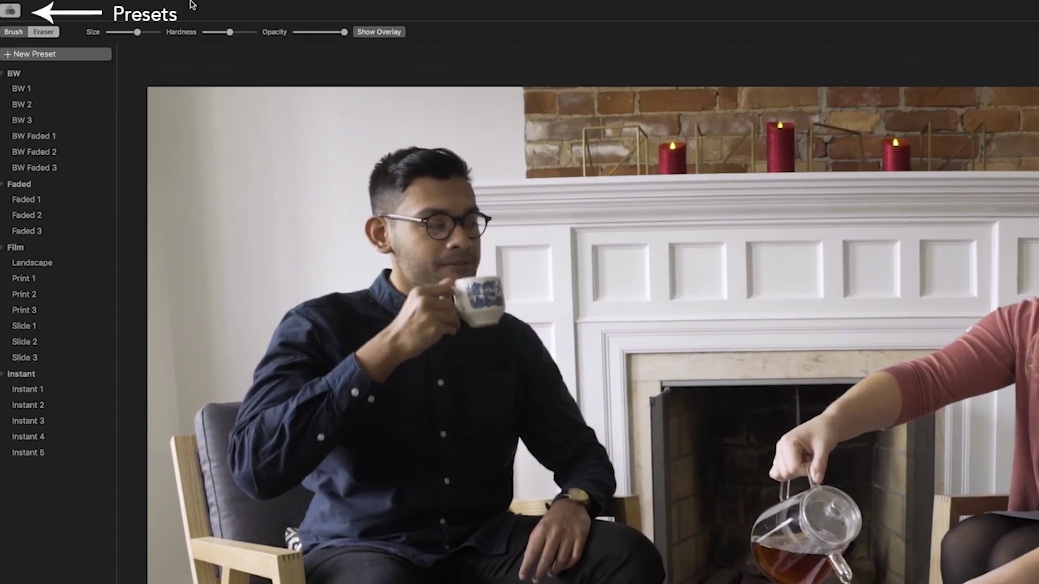
left_click(15, 91)
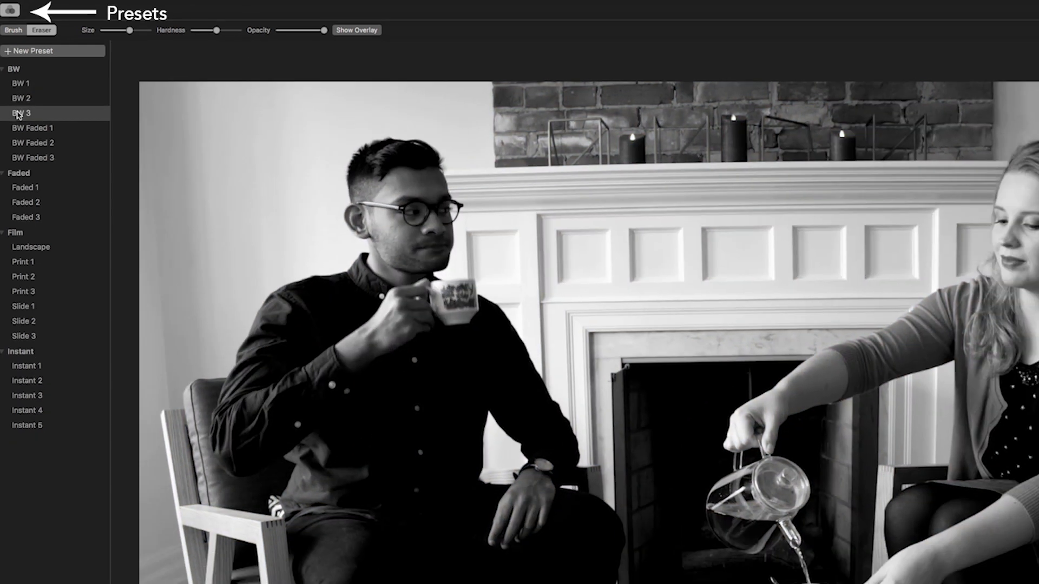
left_click(22, 151)
left_click(21, 199)
left_click(22, 231)
left_click(22, 207)
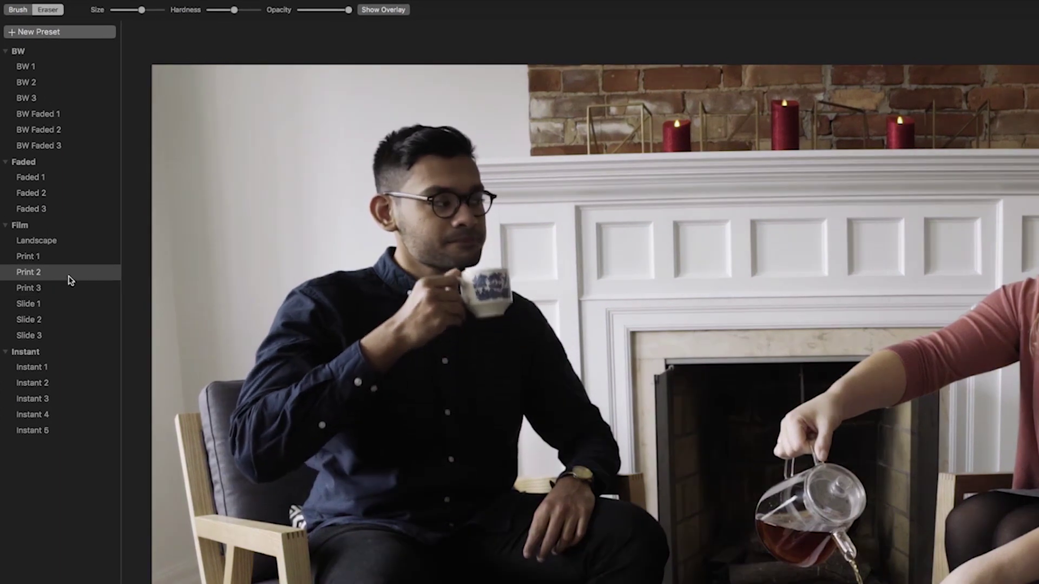
left_click(40, 217)
left_click(42, 210)
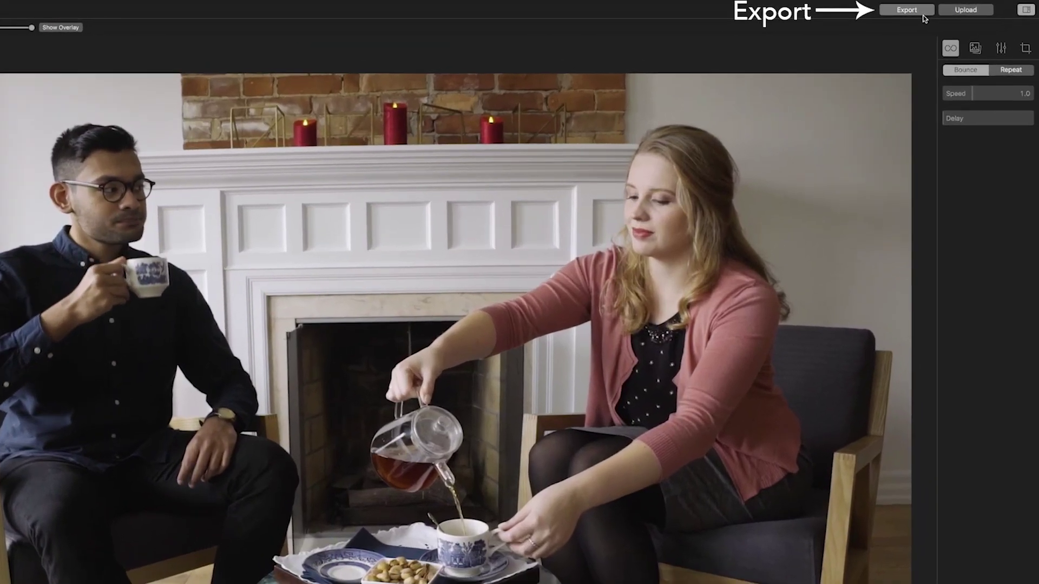
Step: Export a full-size 1920 x 1080 H.264 (MP4) cinemagraph of 00:12 as Tea Time.mp4
left_click(922, 13)
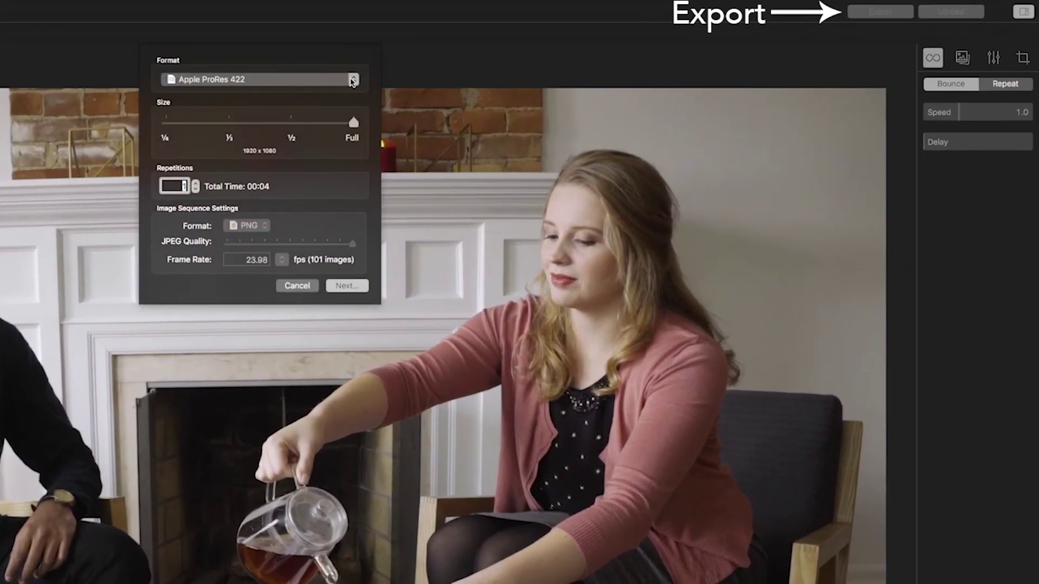
left_click(353, 80)
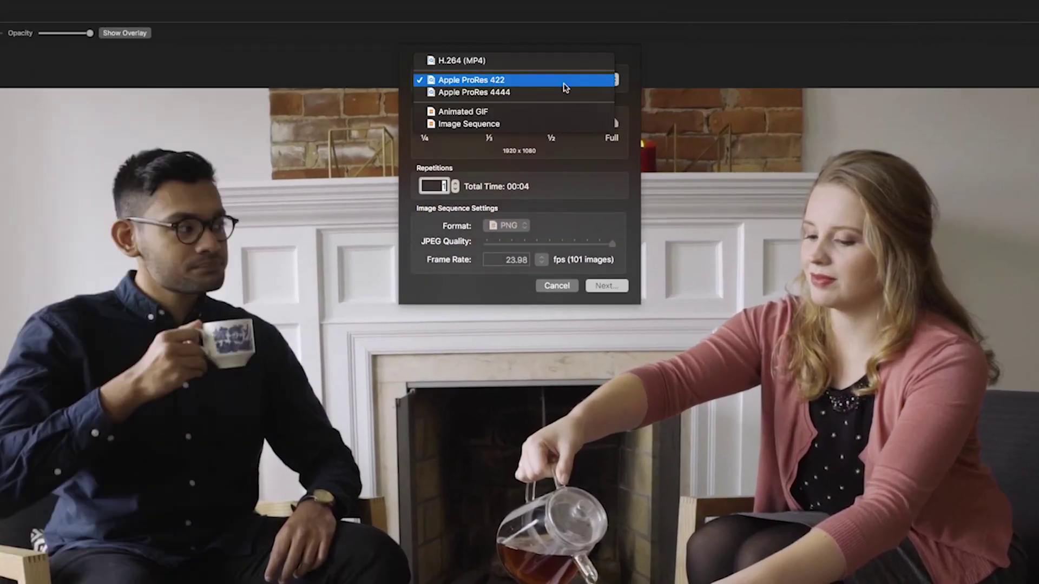
left_click(550, 61)
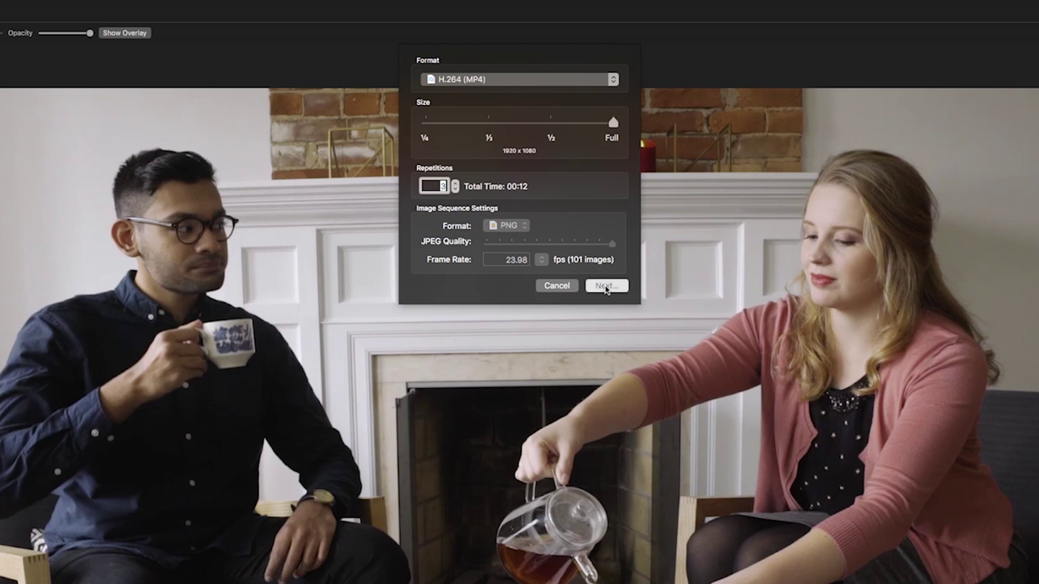
left_click(606, 287)
type("Tea Time.mp4")
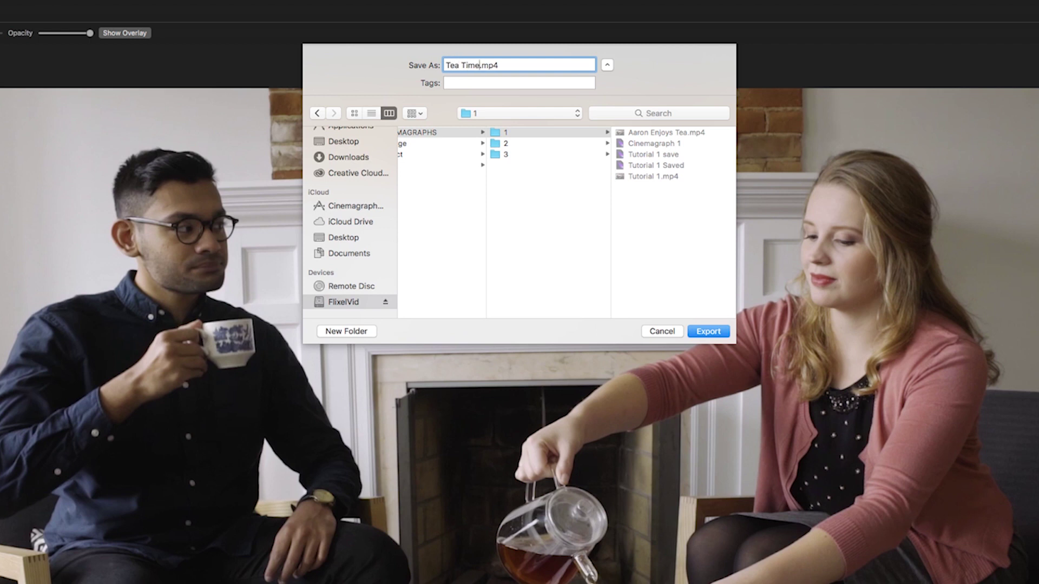
key("Return")
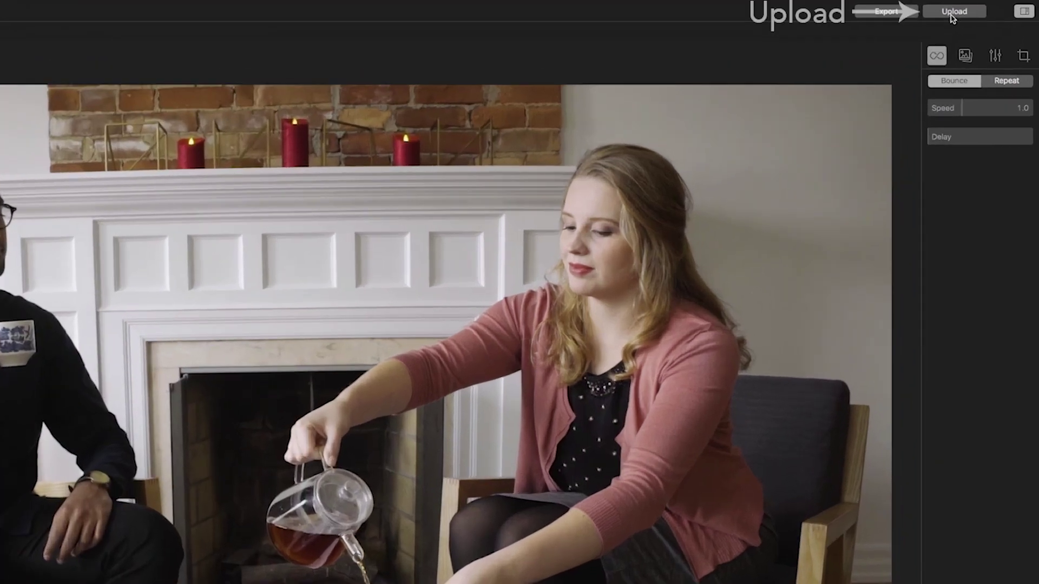
Step: Upload to Flixel with the caption 'Tea Time', keeping Privacy on Public
left_click(980, 7)
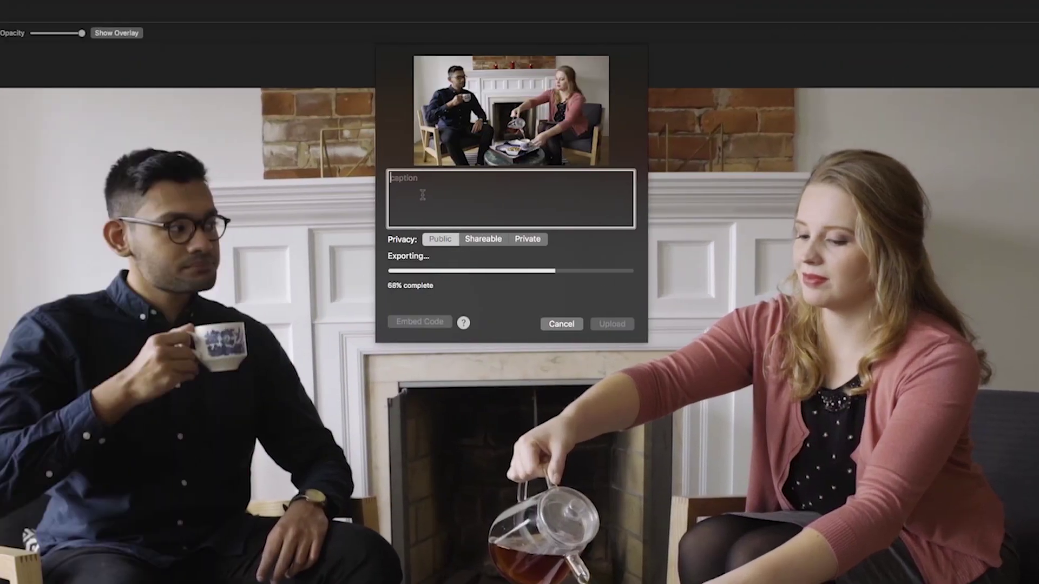
type("Tea Time")
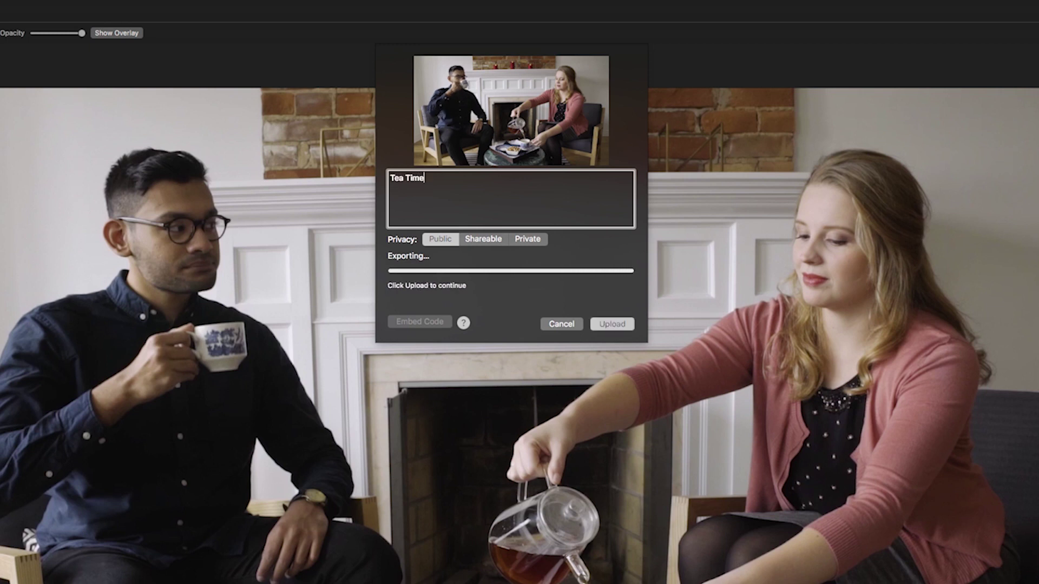
left_click(601, 326)
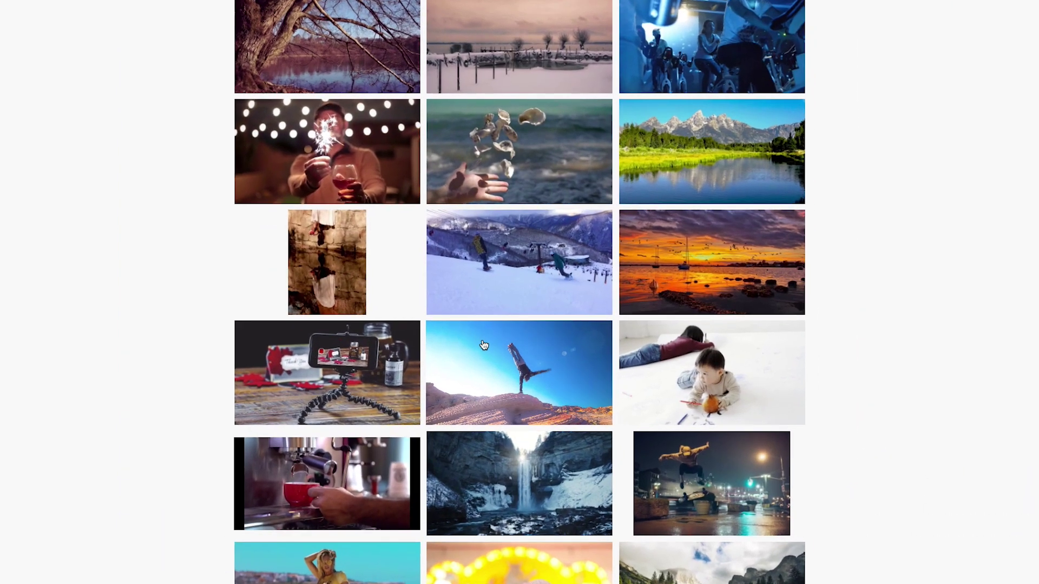
scroll(488, 380, "down", 3)
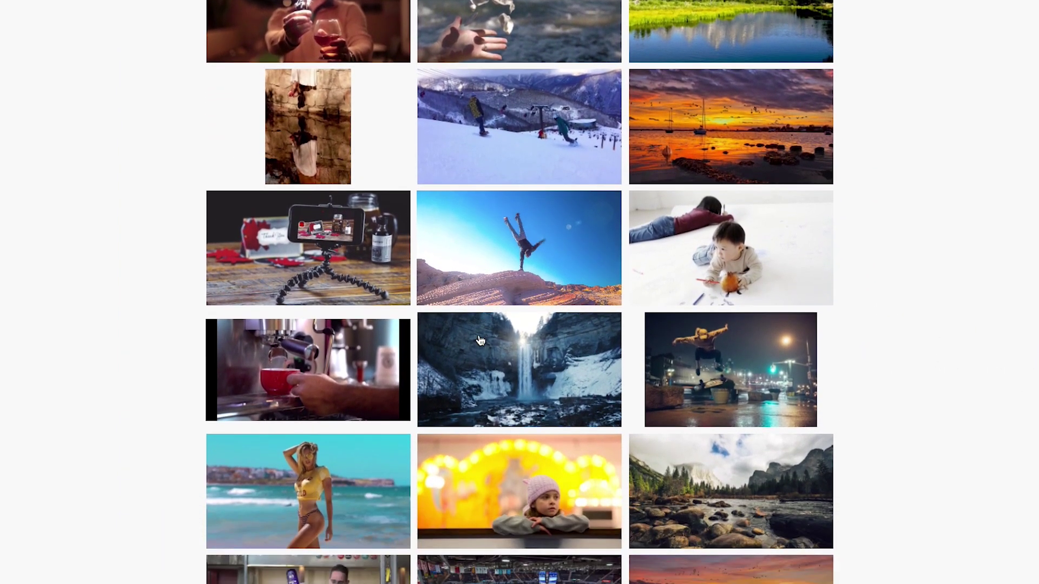
scroll(481, 341, "down", 3)
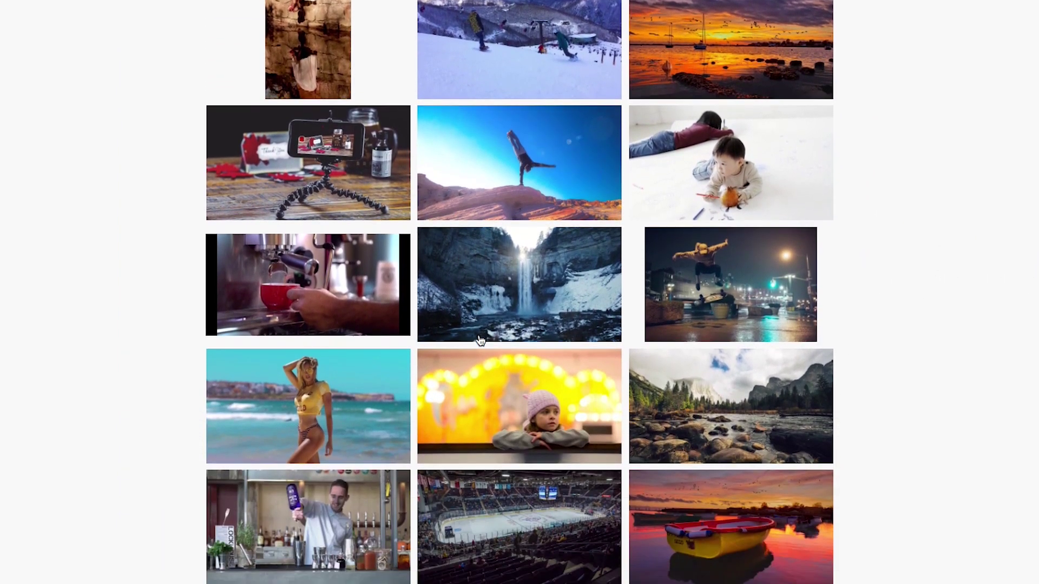
scroll(480, 341, "down", 2)
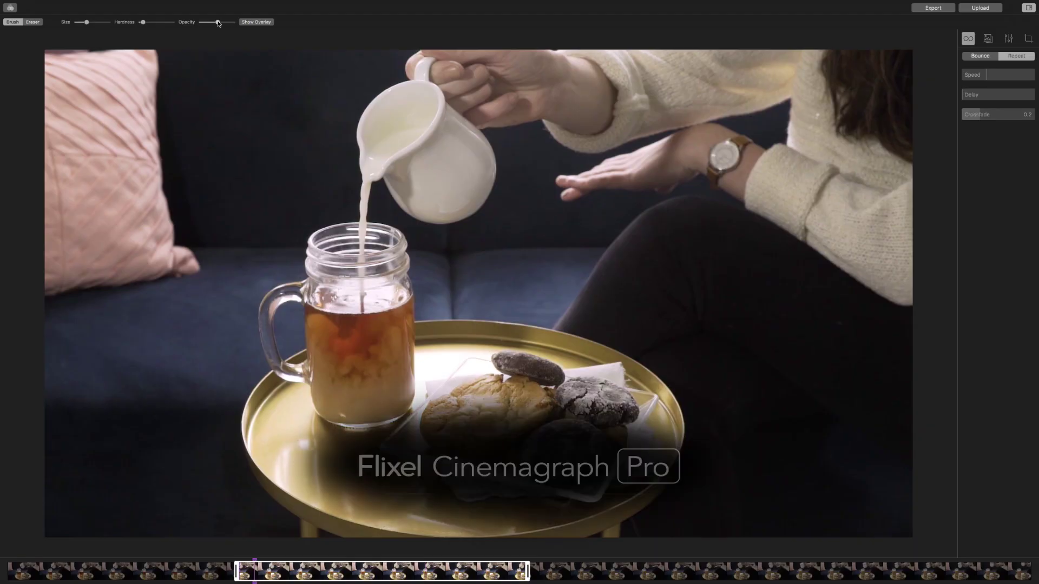
Step: Brush motion over the tea in the jar, first its top and then the remaining tea
left_click_drag(309, 320, 378, 306)
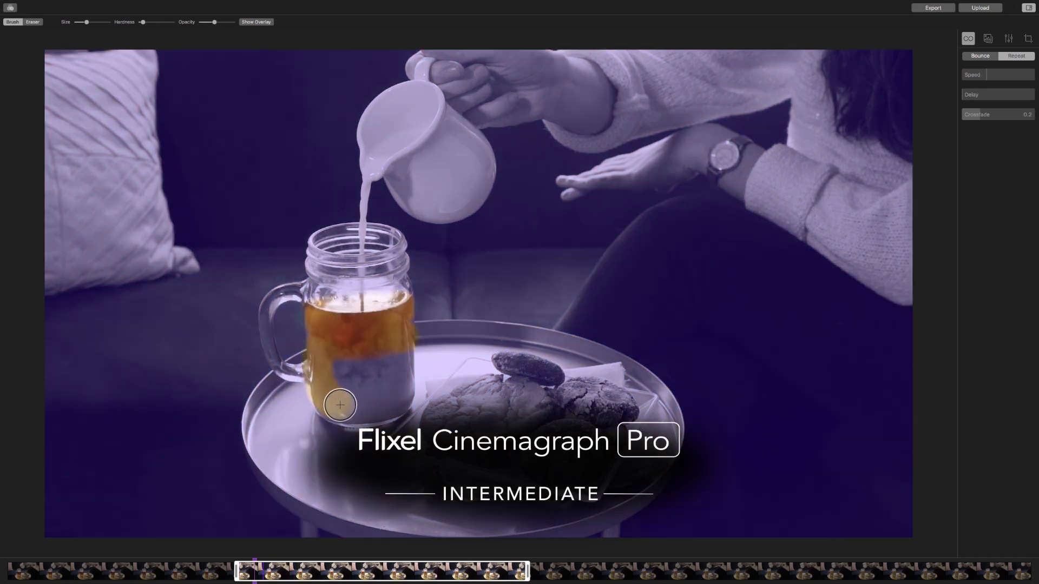
left_click_drag(374, 378, 401, 383)
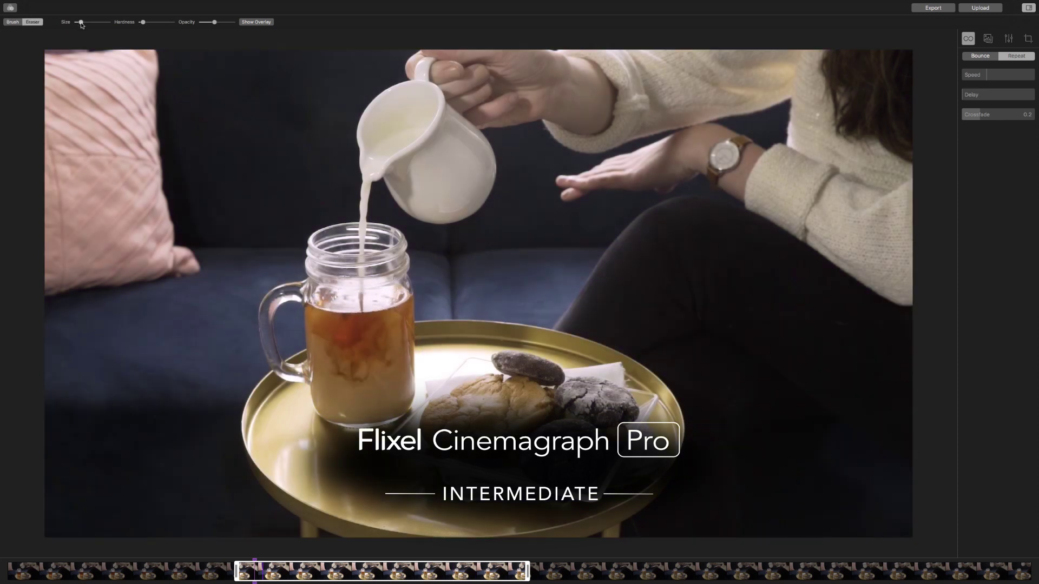
left_click_drag(406, 291, 376, 303)
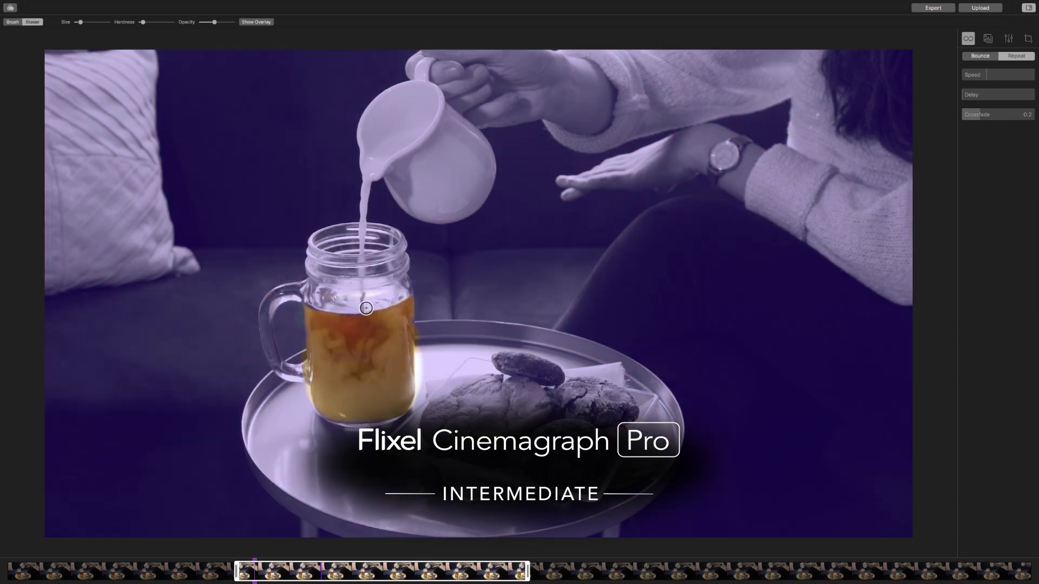